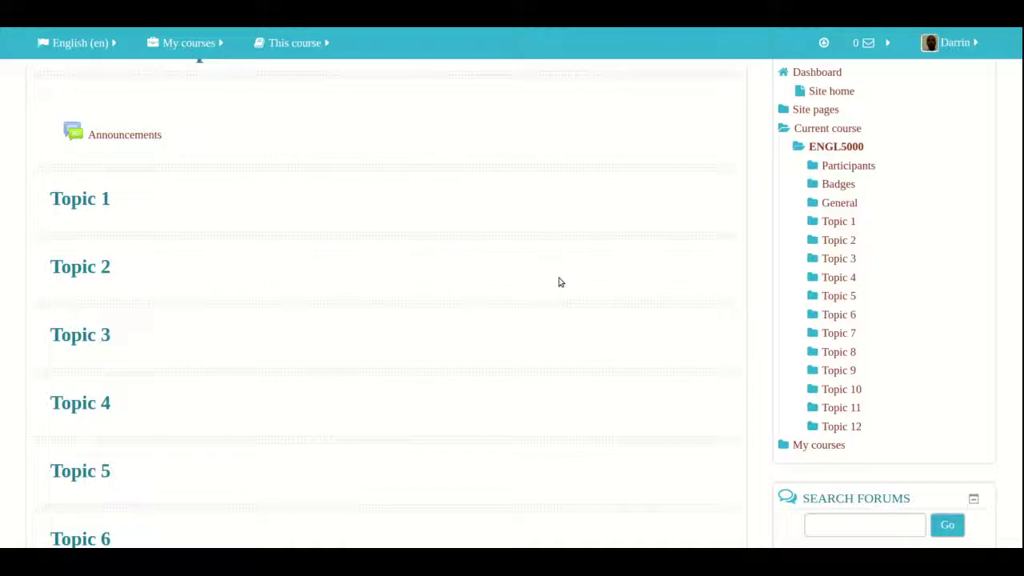
- Open the ENGL5000 course's question bank and look over its list of questions
scroll(560, 281, "down", 6)
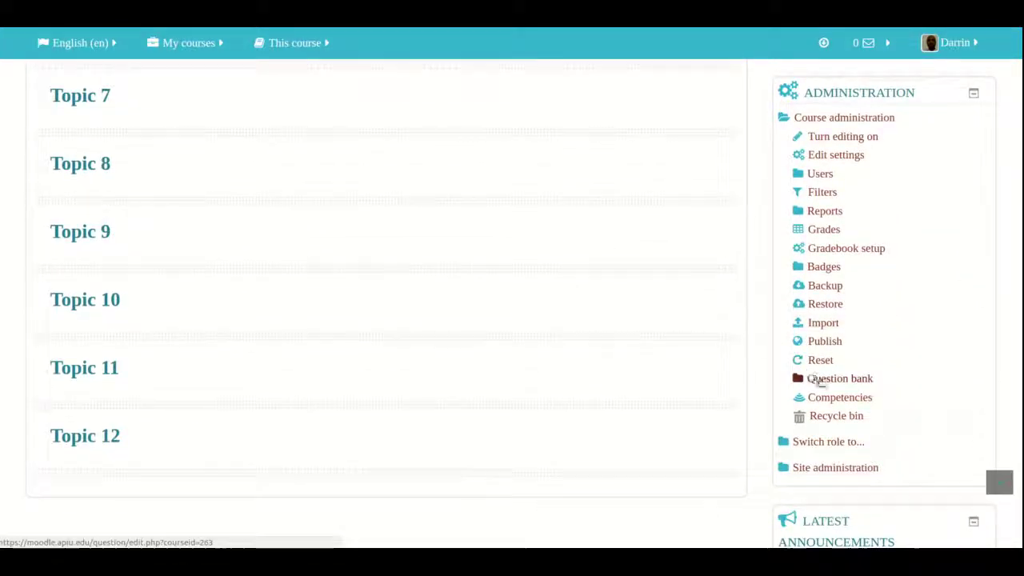
left_click(821, 381)
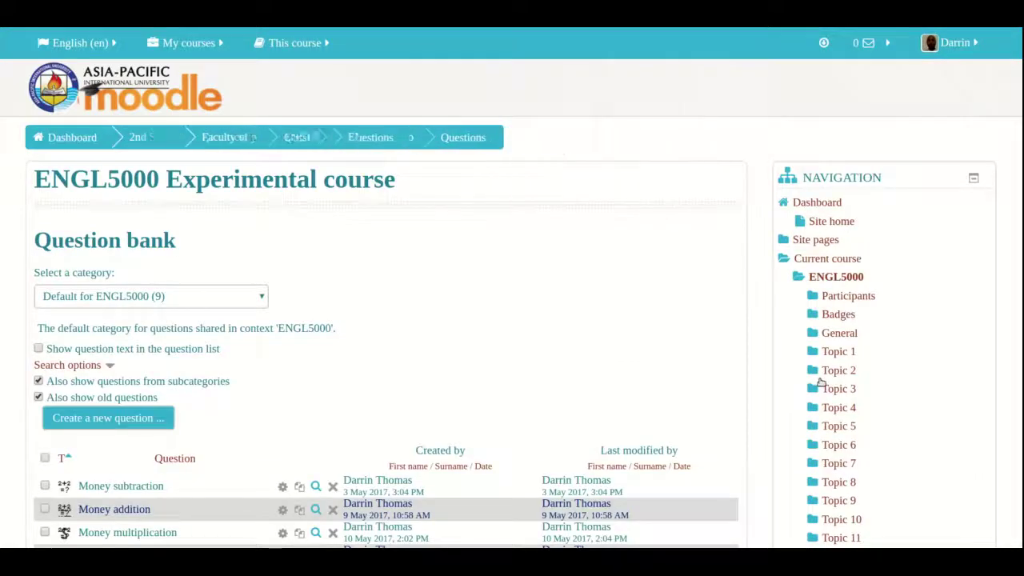
scroll(820, 384, "down", 3)
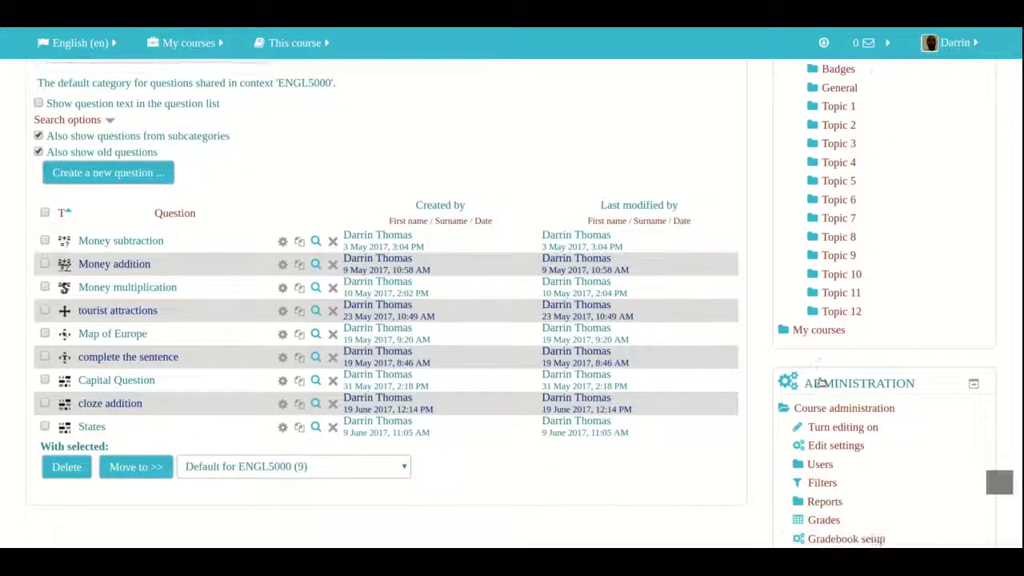
scroll(820, 384, "up", 2)
scroll(820, 382, "down", 2)
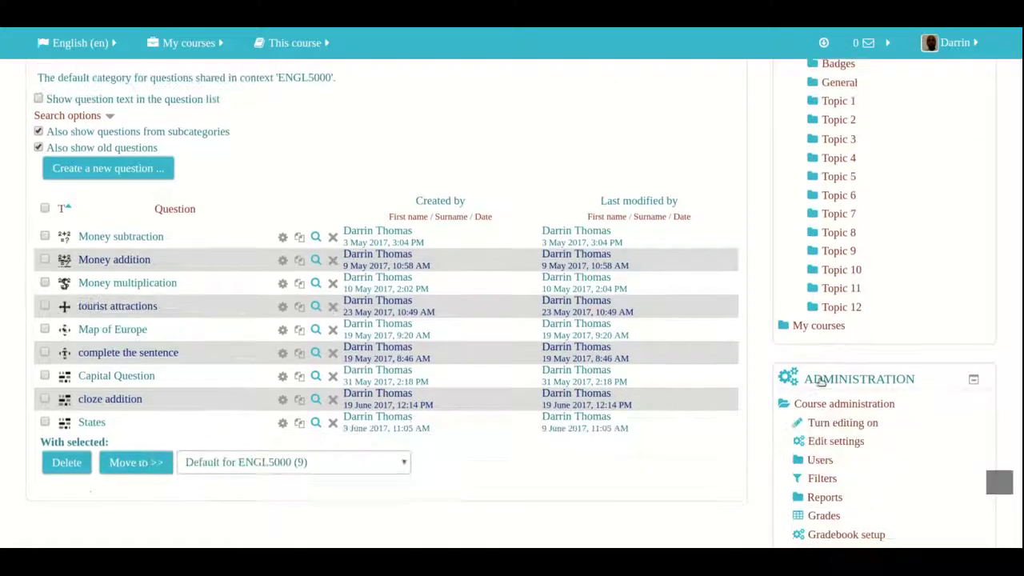
scroll(821, 383, "up", 1)
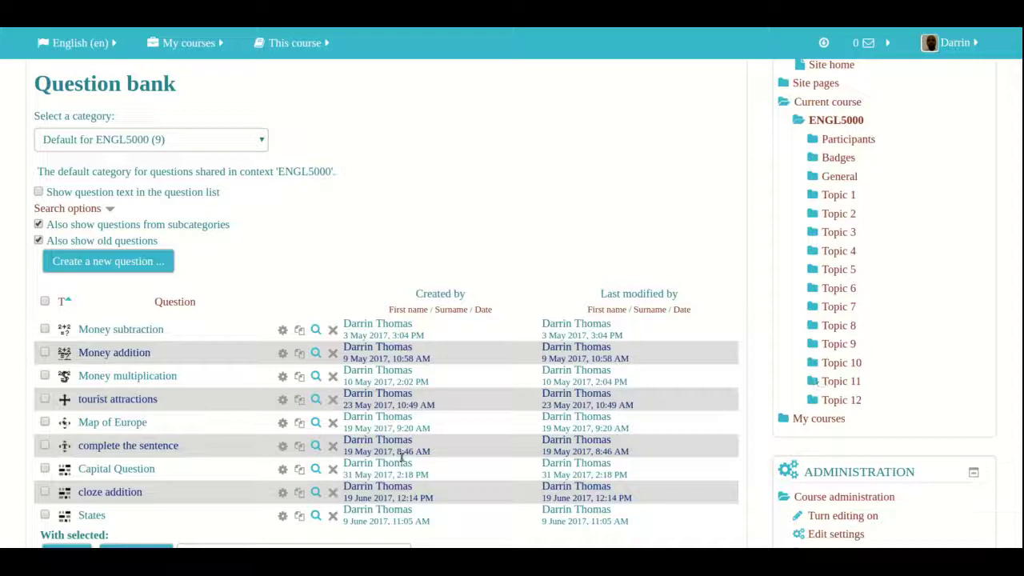
- Create a new question of the Essay type in the question bank
left_click(128, 262)
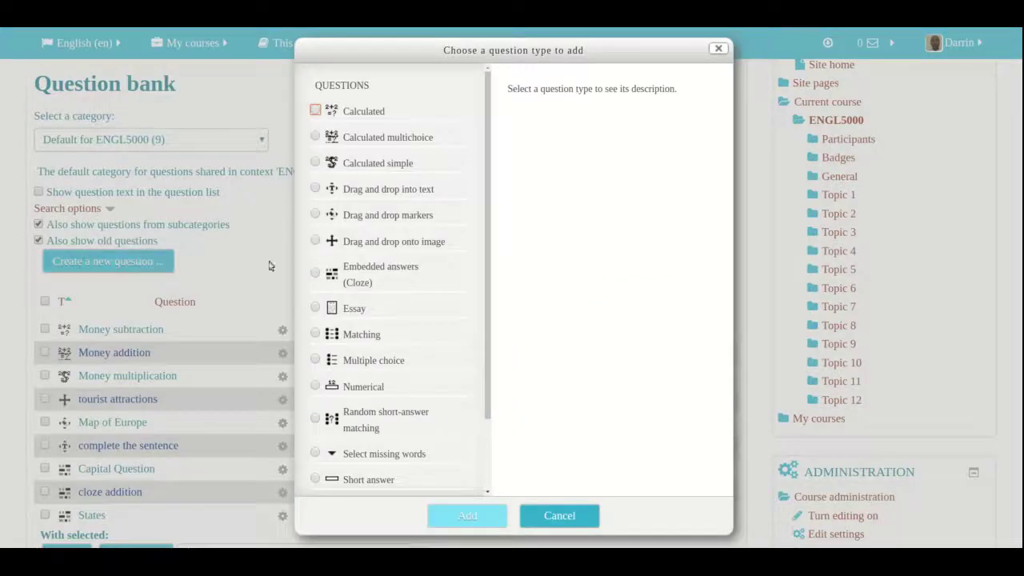
left_click(317, 308)
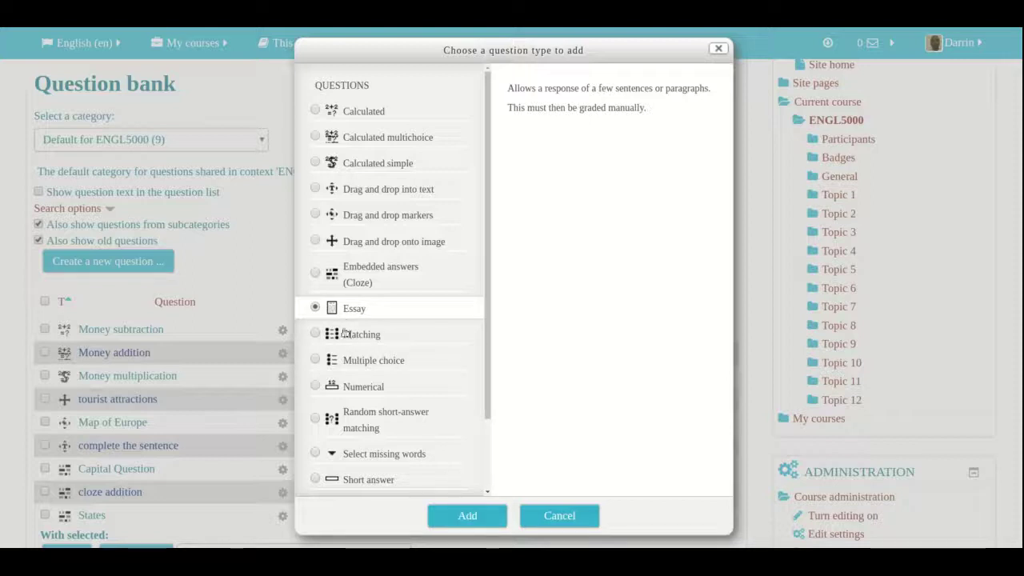
left_click(453, 515)
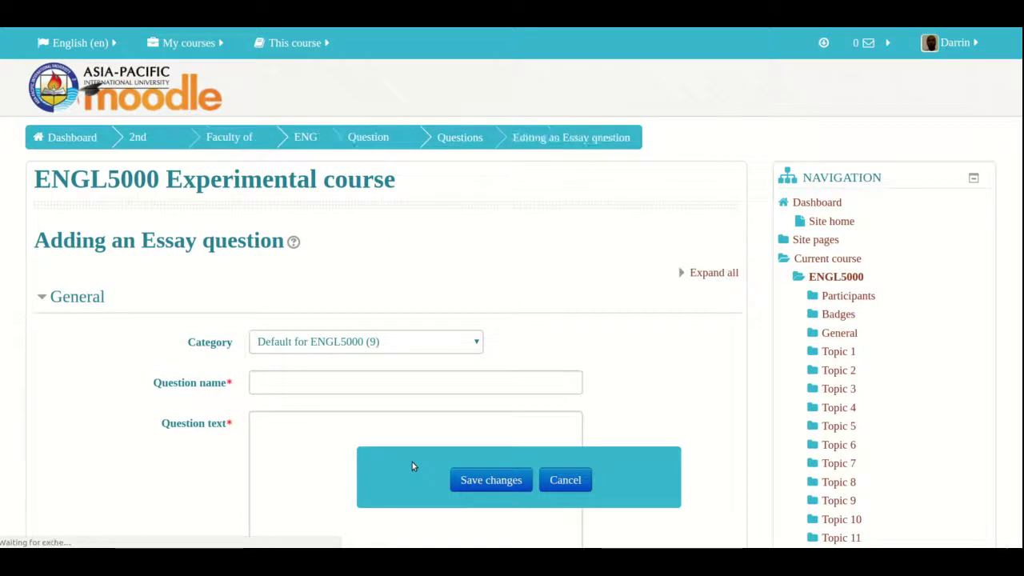
- Name the new question "essay question"
scroll(412, 466, "down", 2)
left_click(312, 227)
type("essay question")
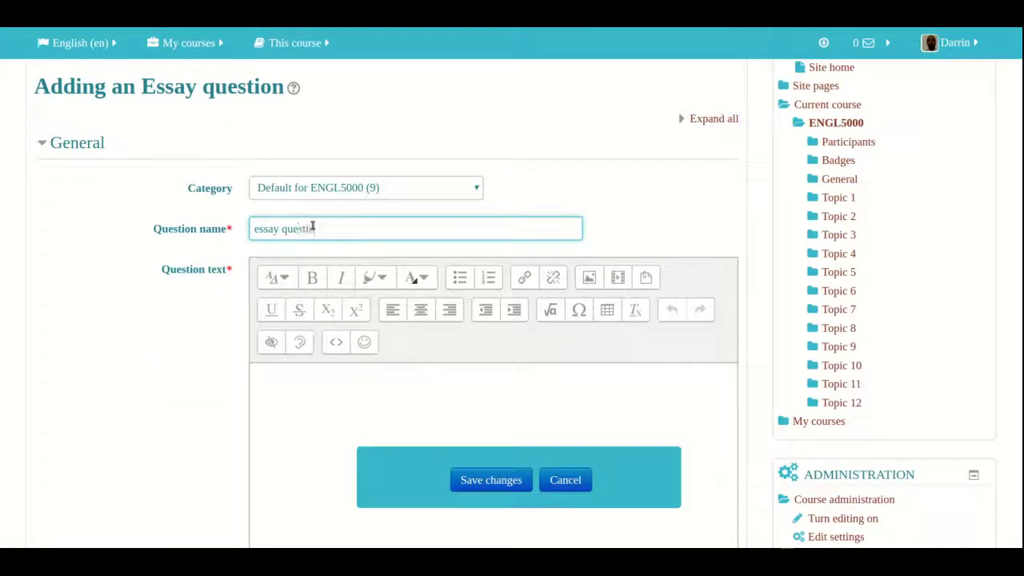
- Begin the question text with "What are the five" and format it in a large heading style
scroll(311, 370, "down", 1)
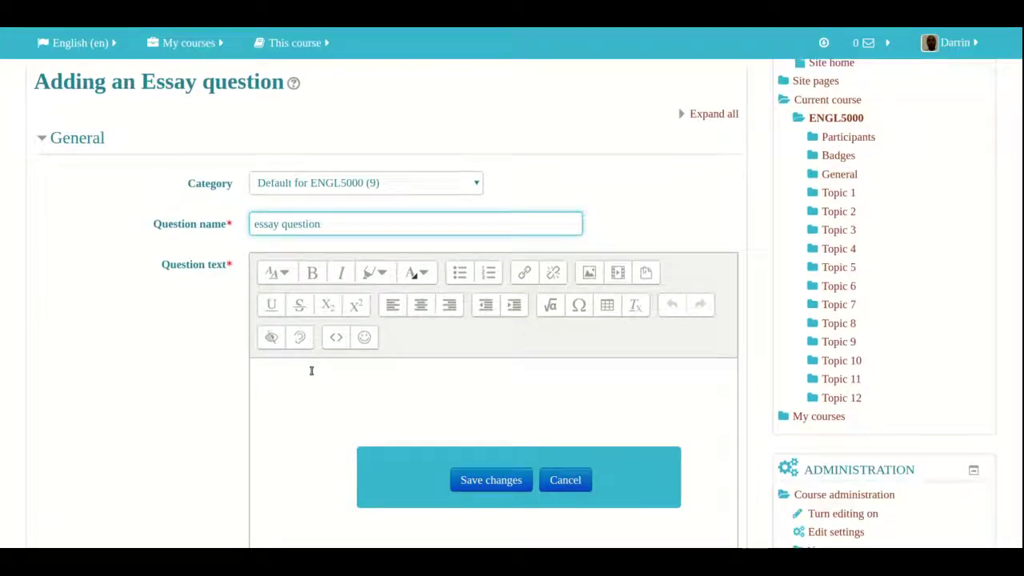
left_click(312, 370)
type("What are the five")
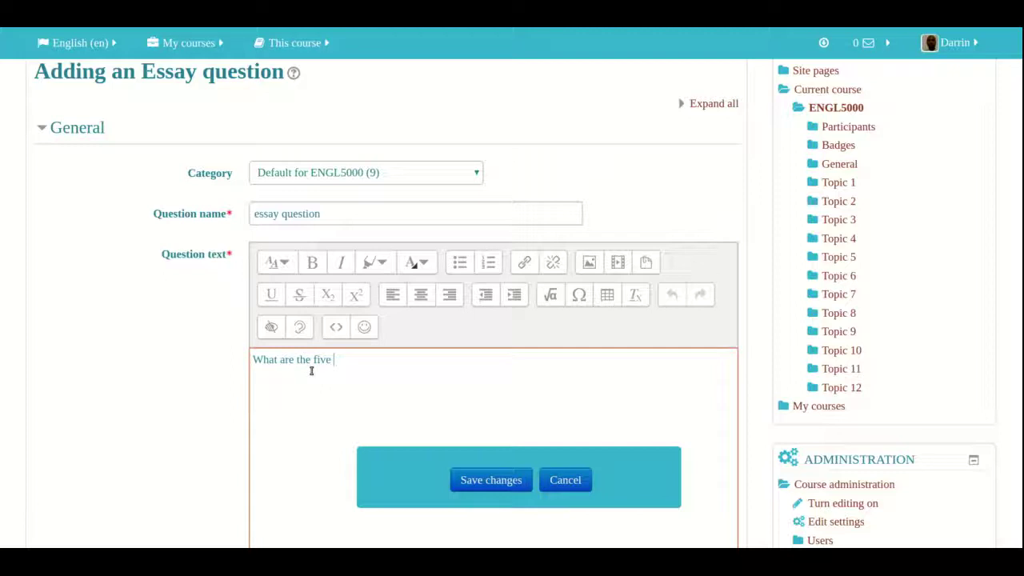
left_click_drag(339, 360, 200, 347)
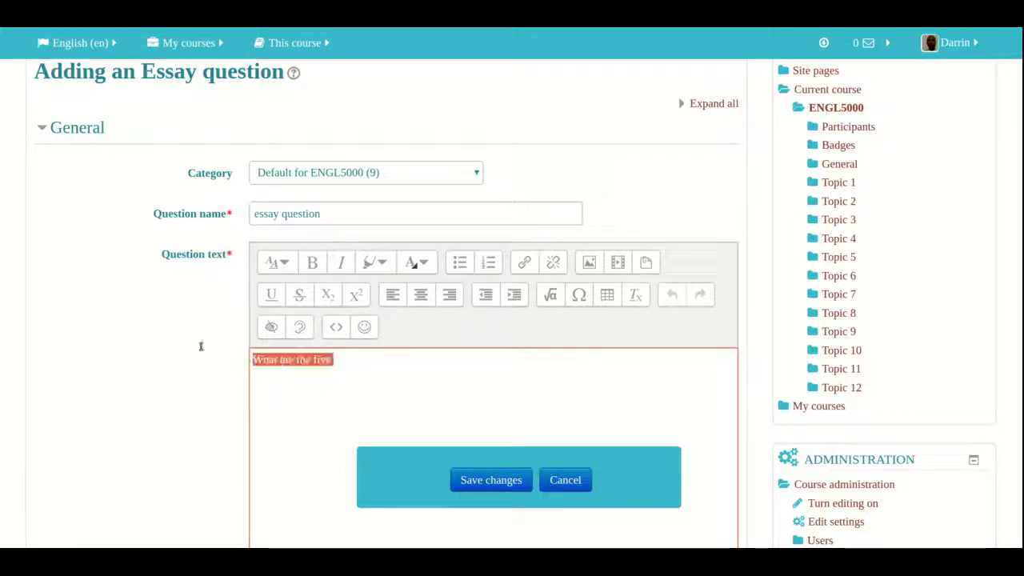
left_click(293, 258)
left_click(296, 310)
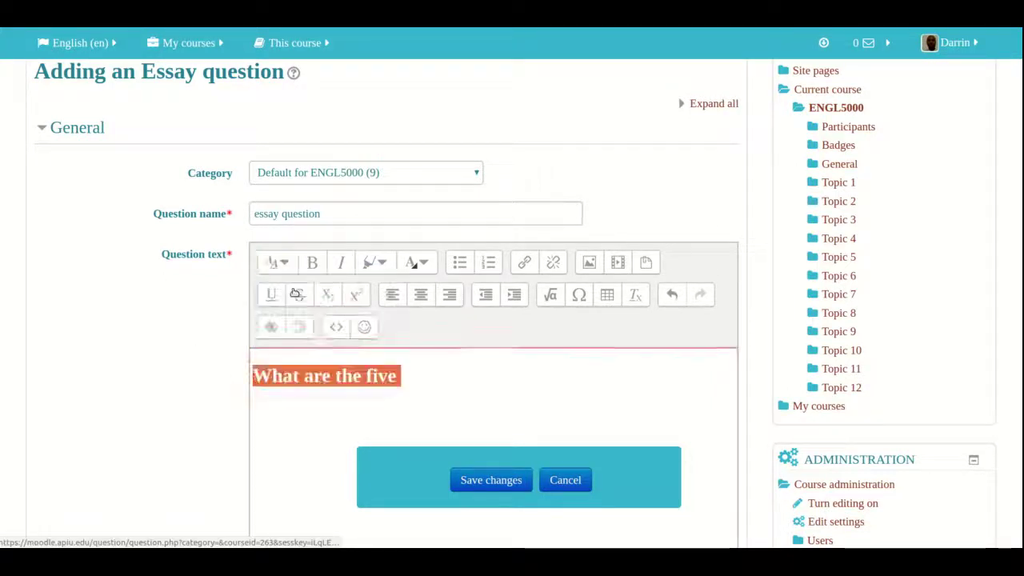
- Complete the question text after "five" with "most important events in the history of the English language"
left_click(416, 381)
type("most ")
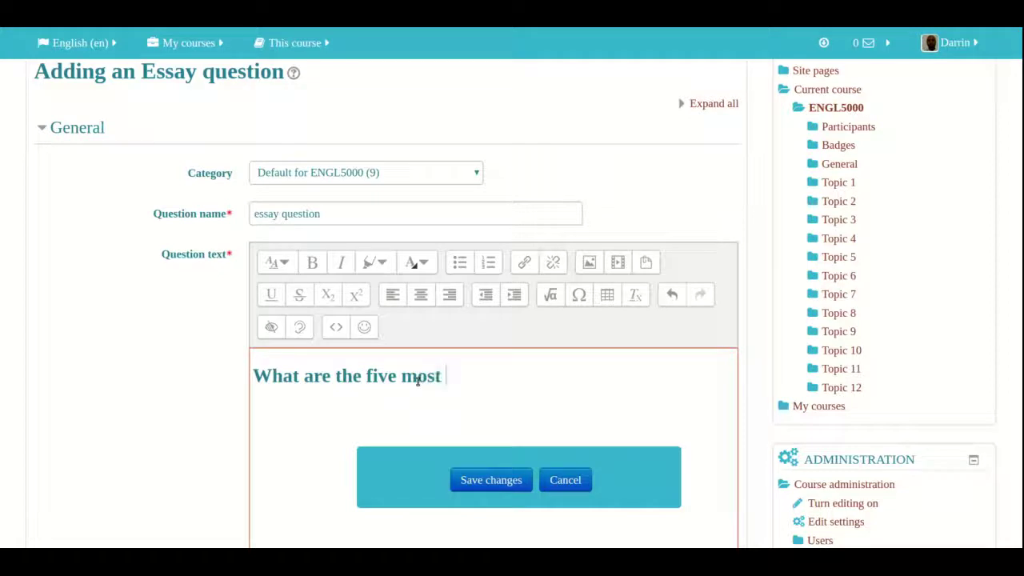
type("important event")
type("s in the hih")
type("tor")
key("BackSpace")
key("BackSpace")
key("BackSpace")
key("BackSpace")
type("st")
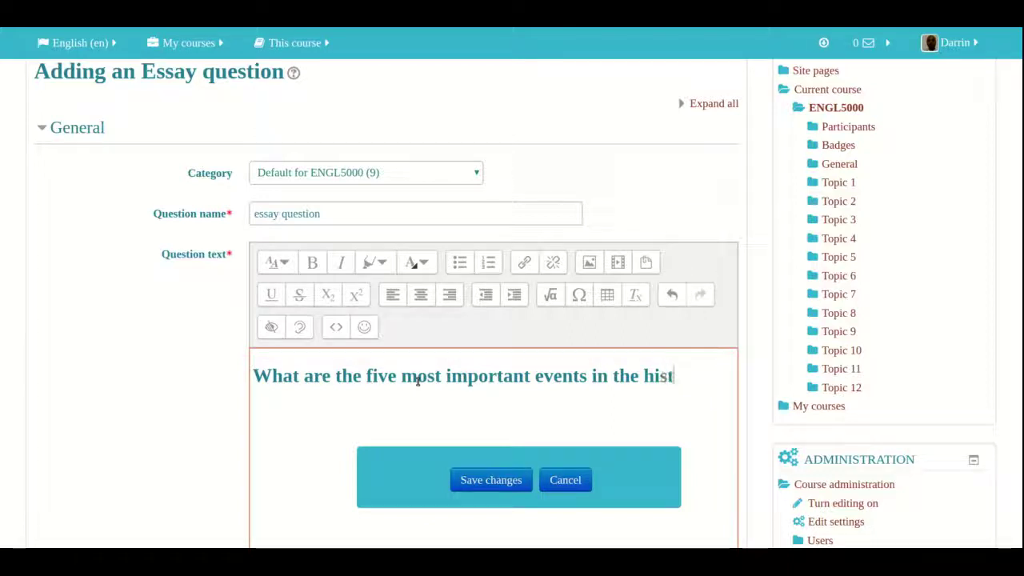
type("ory of the ")
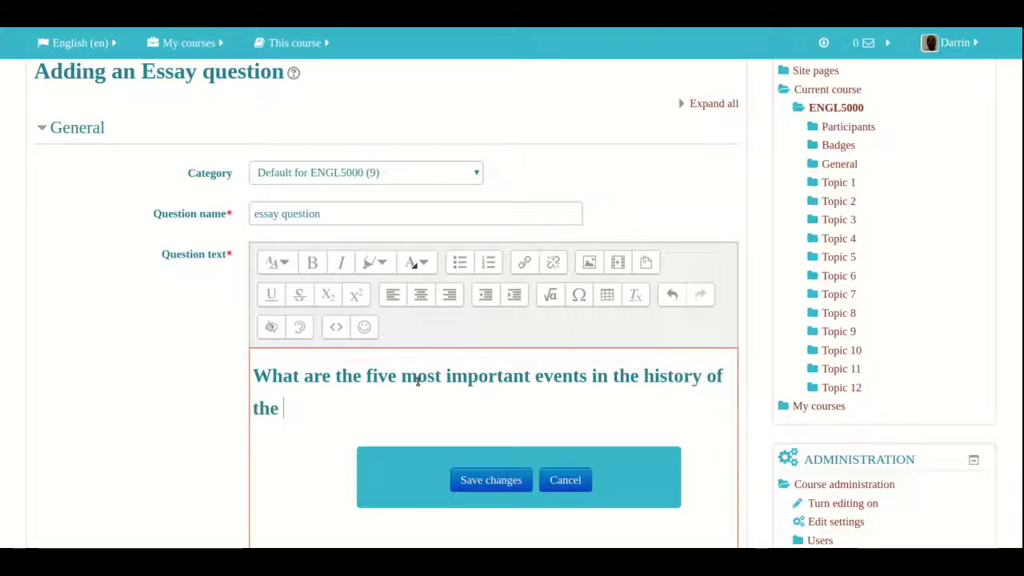
type("English language")
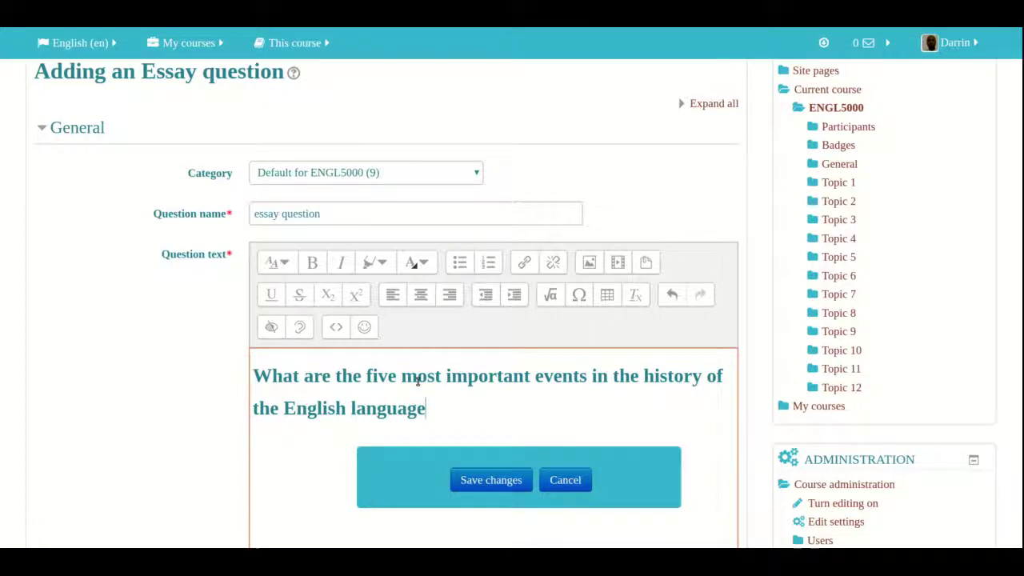
- Examine the default mark, general feedback, response options and grader information sections of the essay question form
scroll(417, 382, "down", 3)
scroll(416, 385, "down", 1)
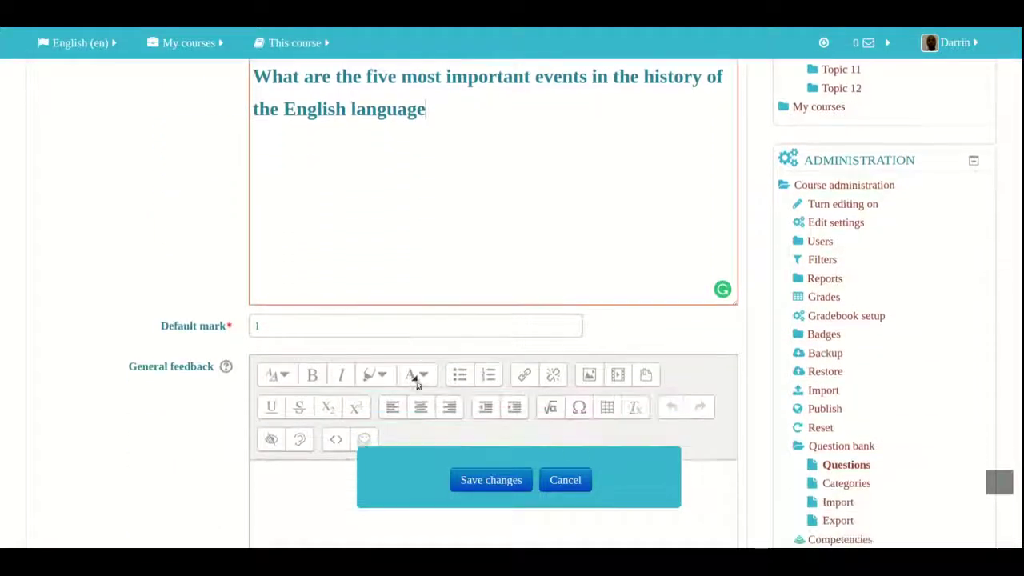
left_click(272, 321)
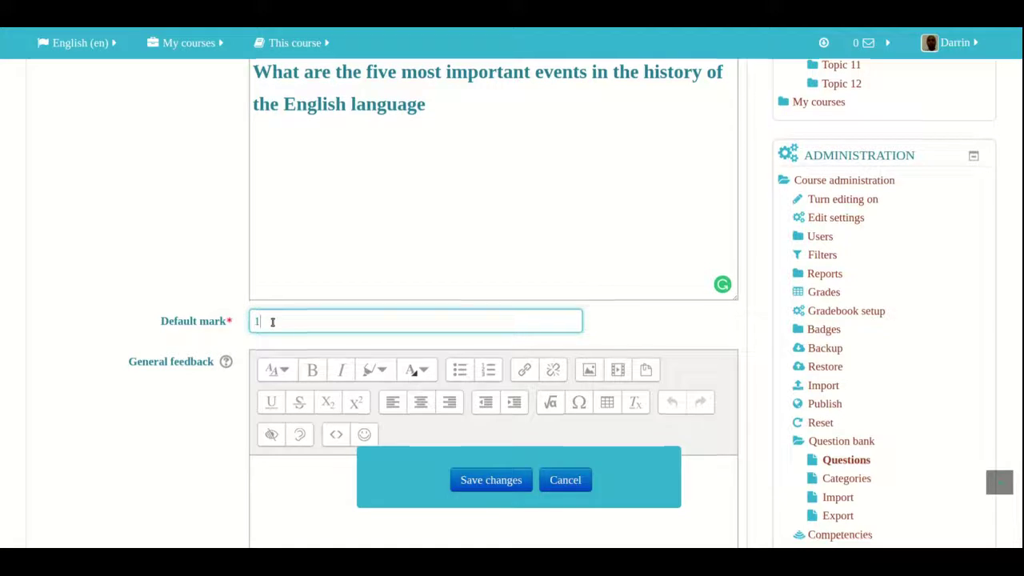
scroll(272, 323, "down", 3)
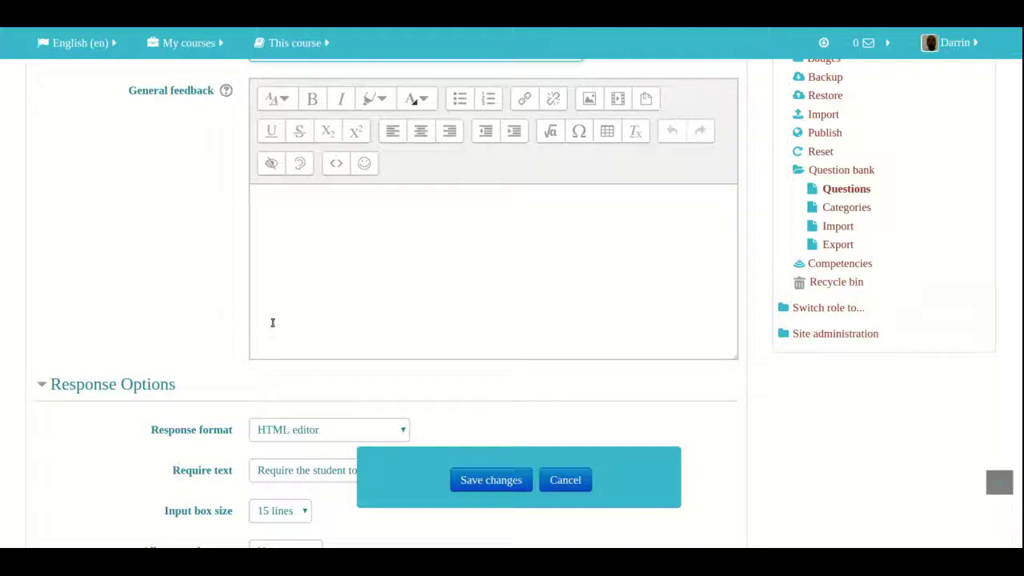
scroll(272, 323, "down", 6)
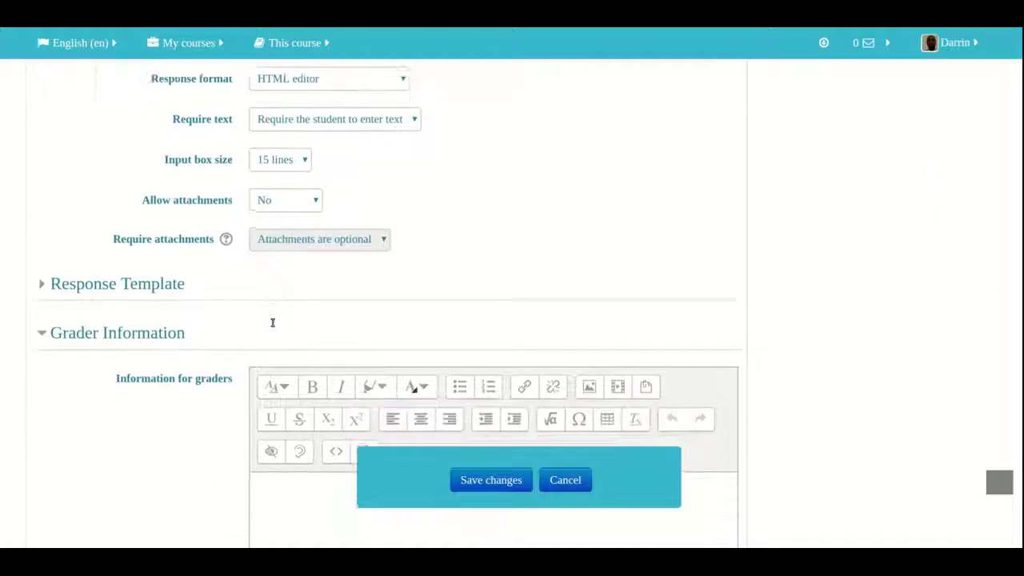
scroll(273, 322, "down", 3)
scroll(272, 320, "up", 4)
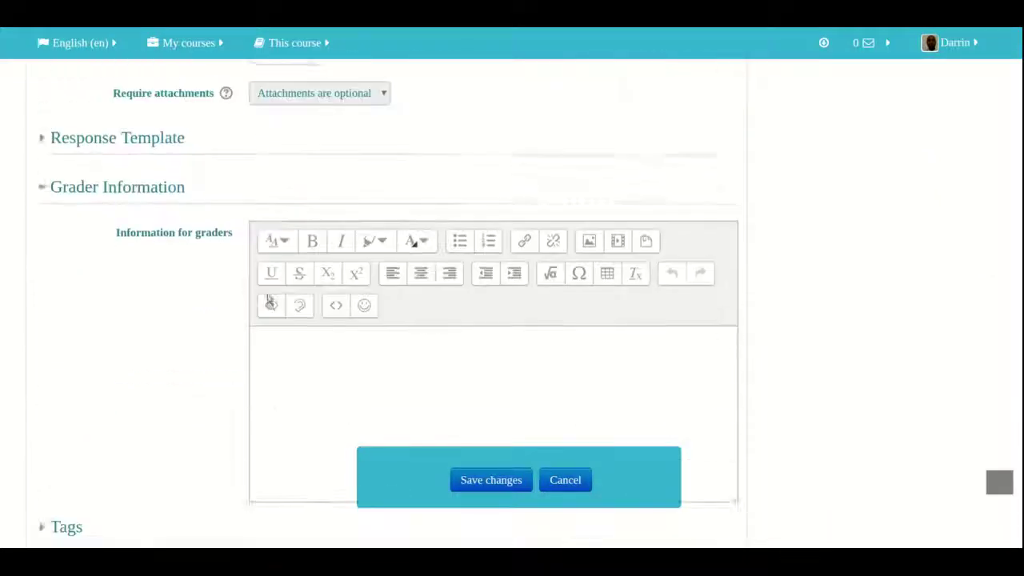
scroll(276, 216, "up", 3)
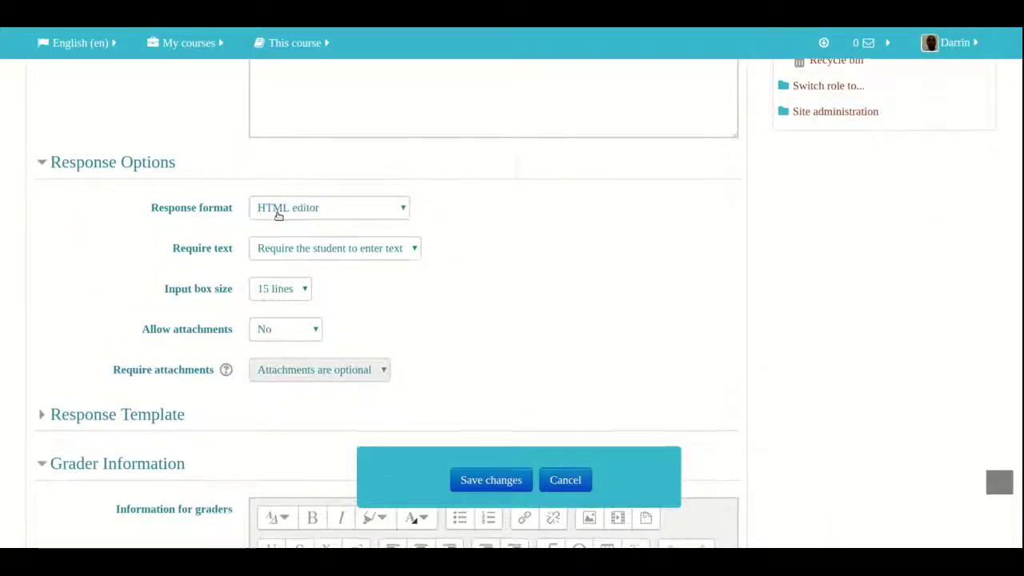
scroll(268, 219, "down", 2)
scroll(160, 280, "down", 5)
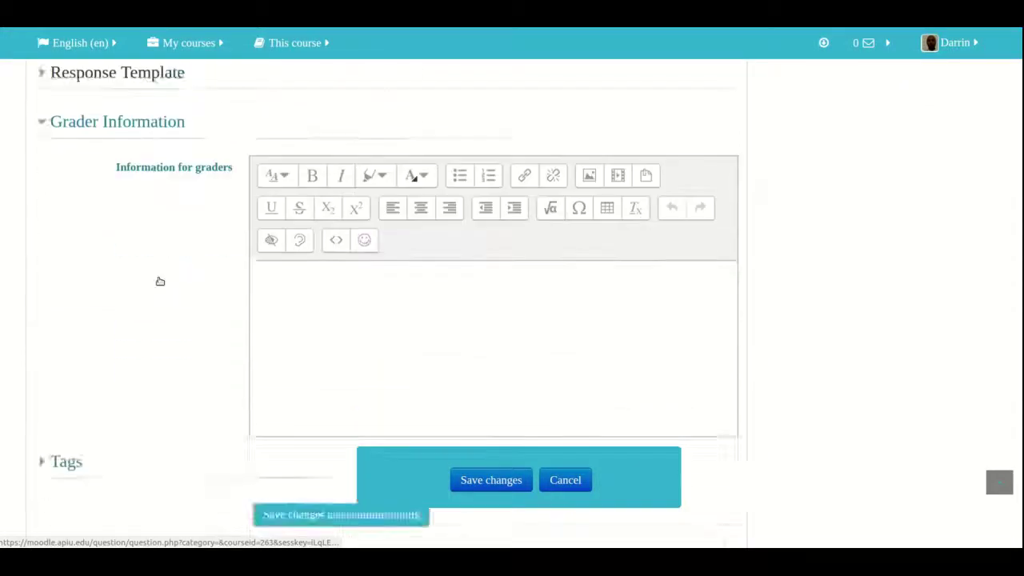
scroll(160, 281, "up", 5)
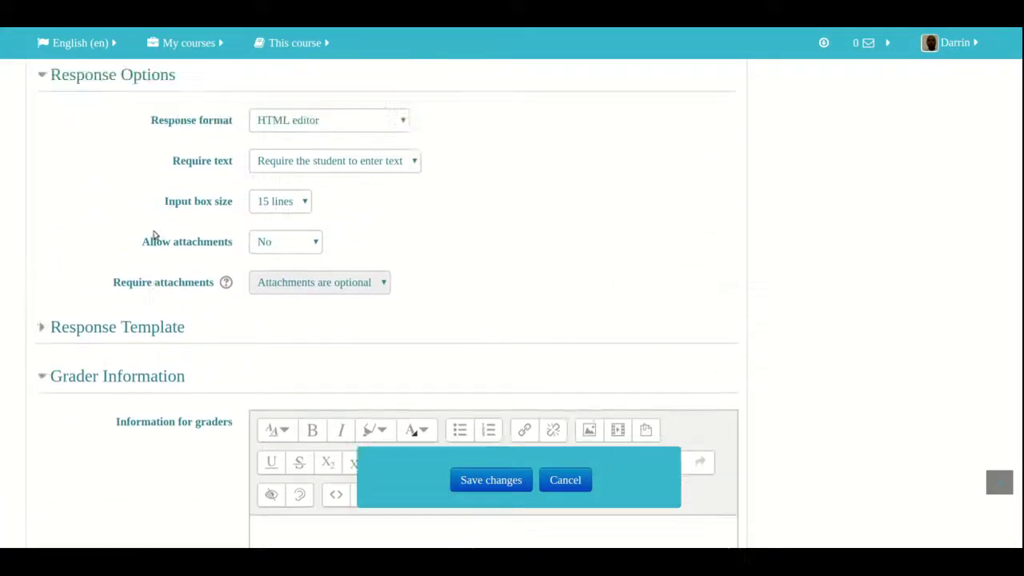
scroll(155, 234, "down", 1)
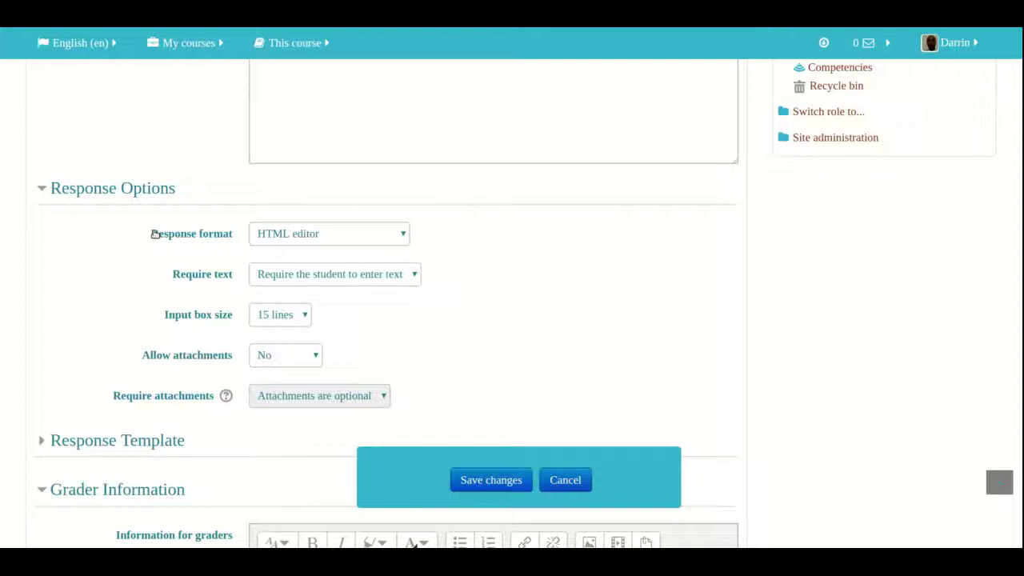
- Examine the available response formats and input box sizes without changing either setting
left_click(286, 233)
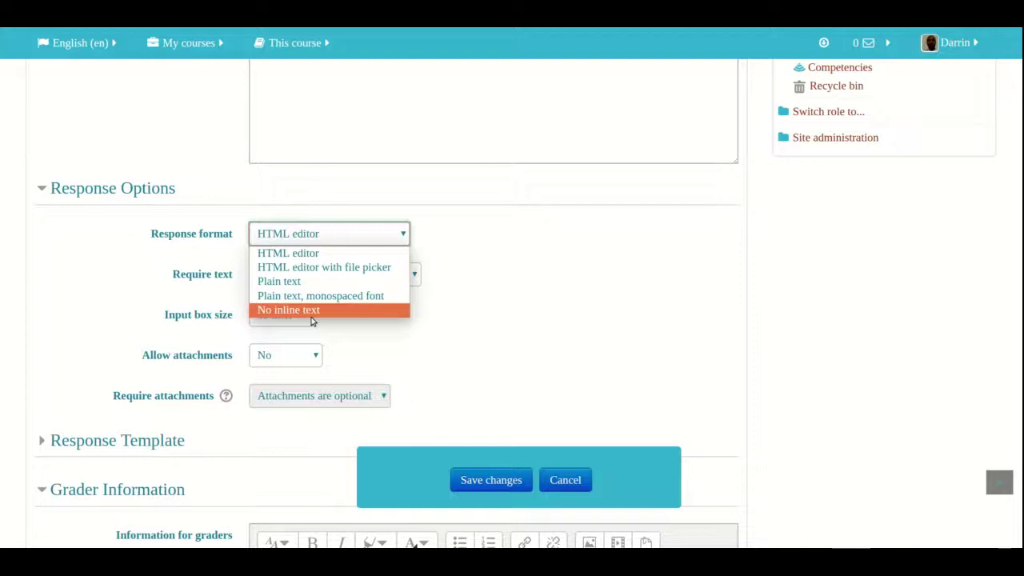
left_click(120, 319)
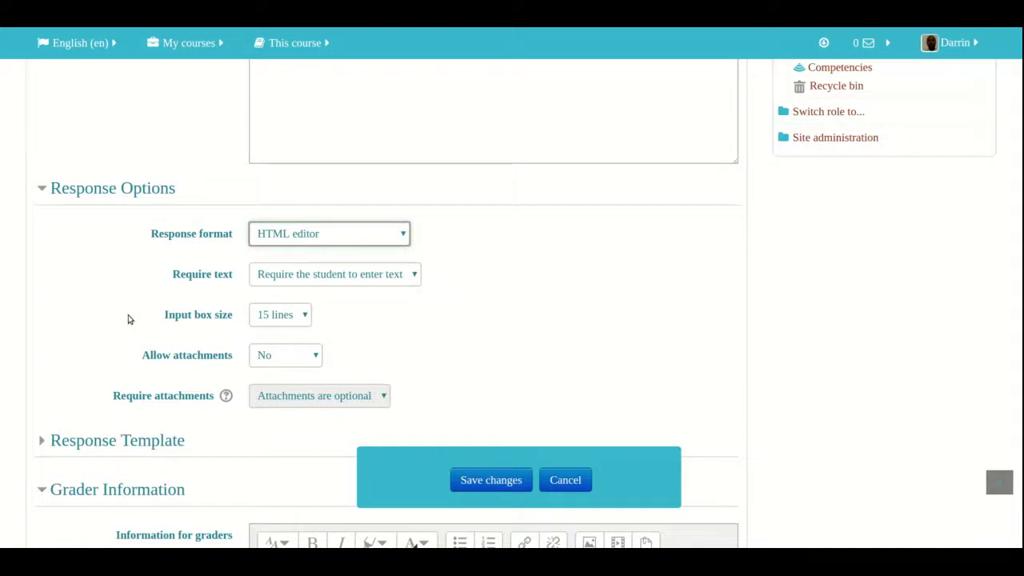
left_click(293, 324)
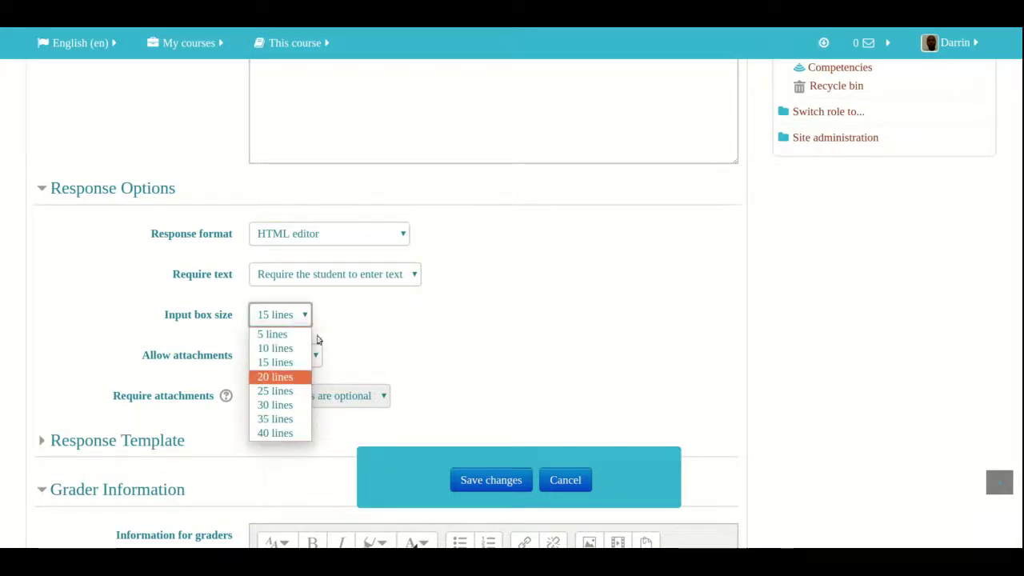
left_click(382, 371)
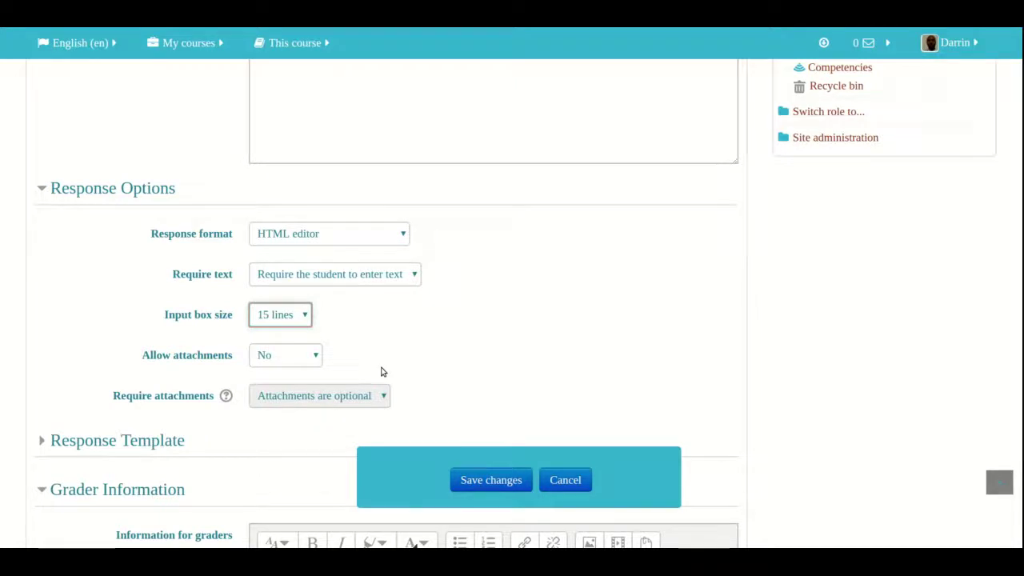
scroll(382, 370, "down", 1)
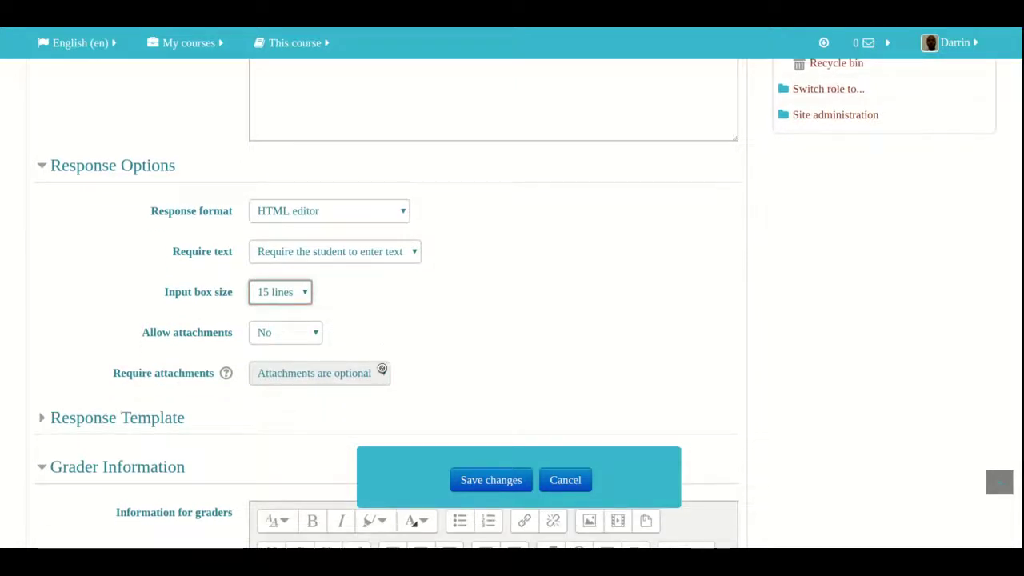
- Examine the choices for allowing attachments, keeping the setting at No
left_click(263, 331)
left_click(268, 337)
left_click(267, 336)
left_click(267, 337)
left_click(267, 337)
left_click(267, 337)
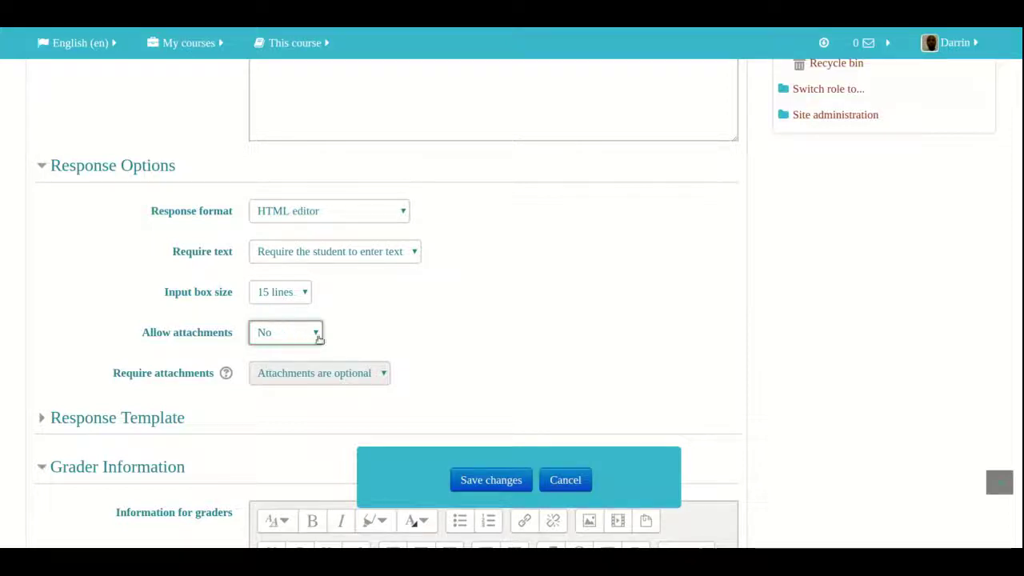
- Review the response format choices once more, keeping HTML editor selected
right_click(334, 215)
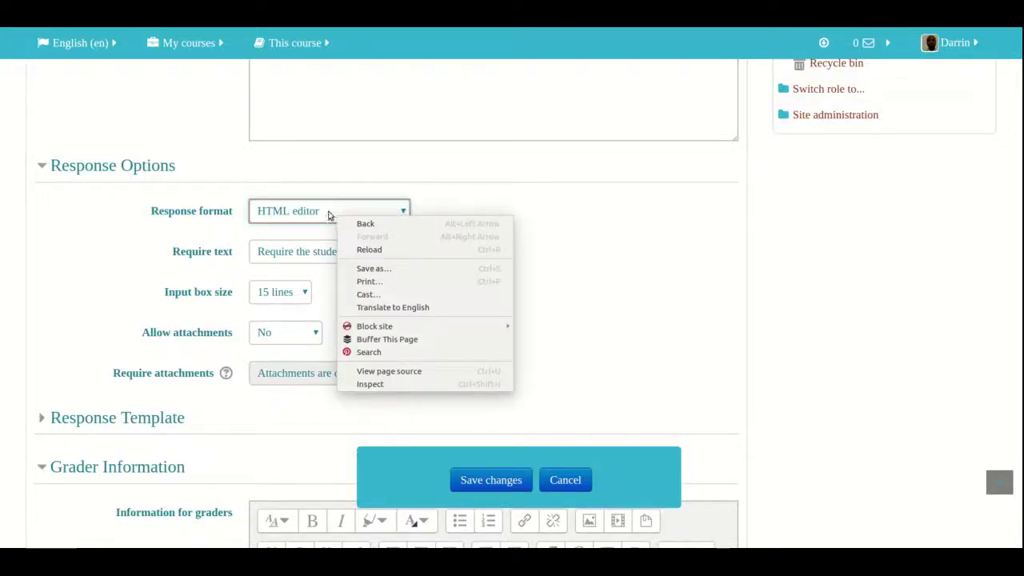
key("Escape")
left_click(328, 213)
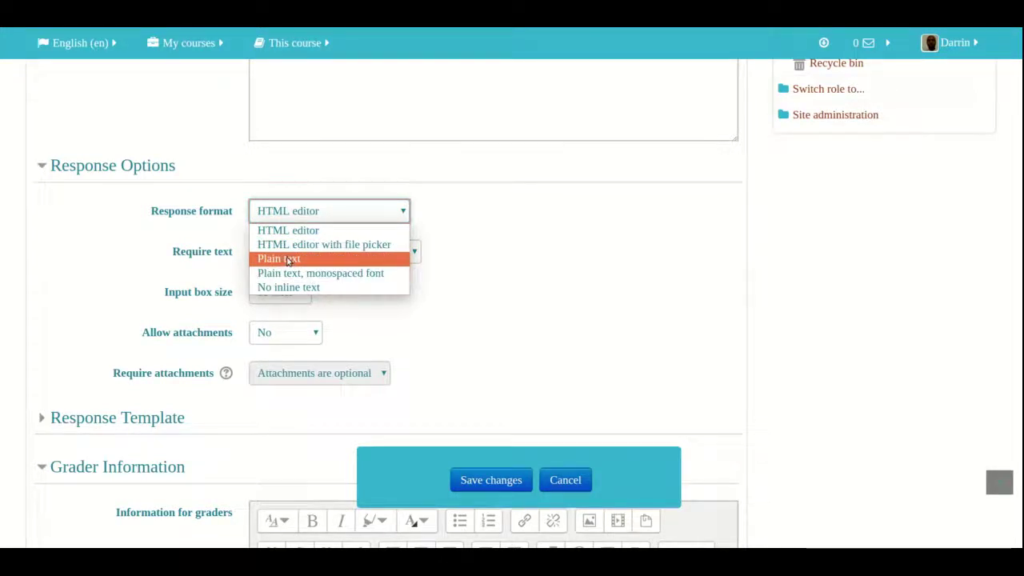
left_click(566, 269)
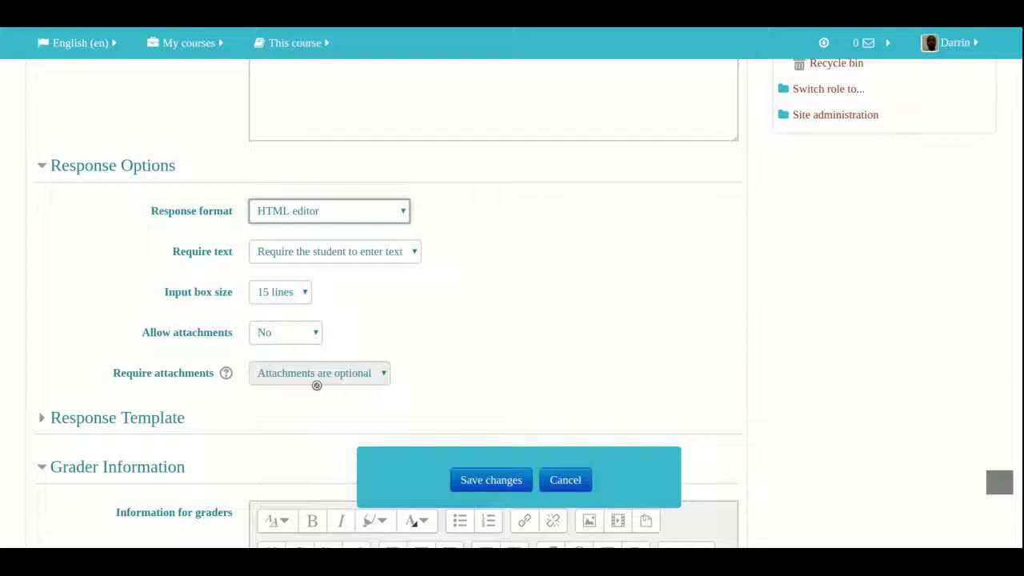
- Expand the Response Template section of the essay question form and start editing the template text
scroll(317, 385, "down", 3)
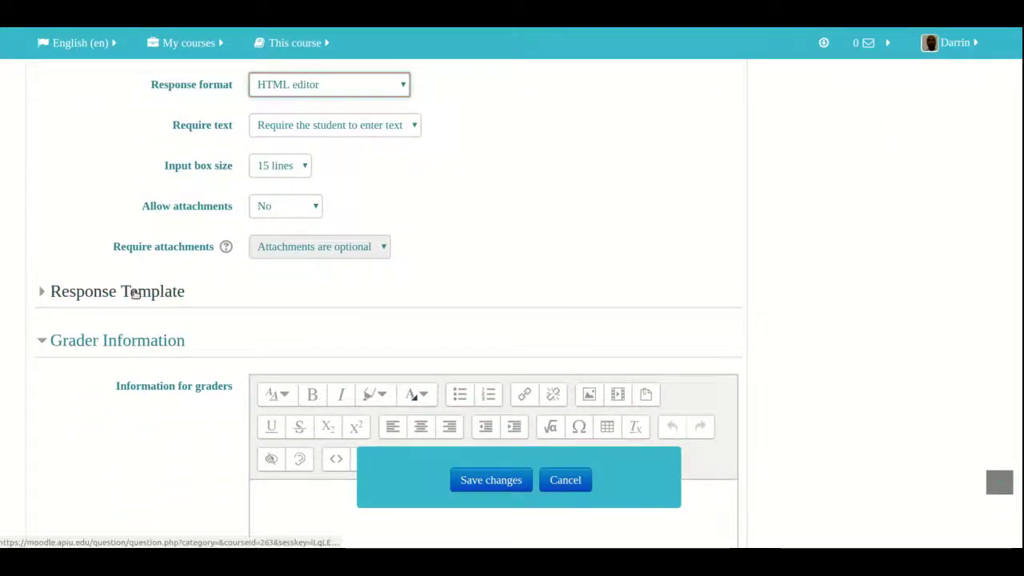
left_click(136, 293)
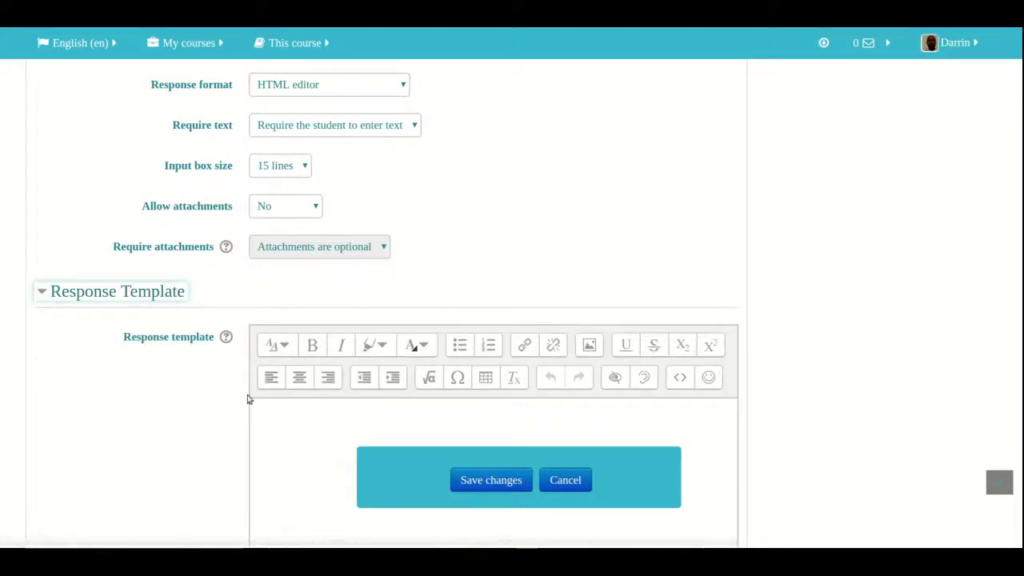
scroll(249, 400, "down", 2)
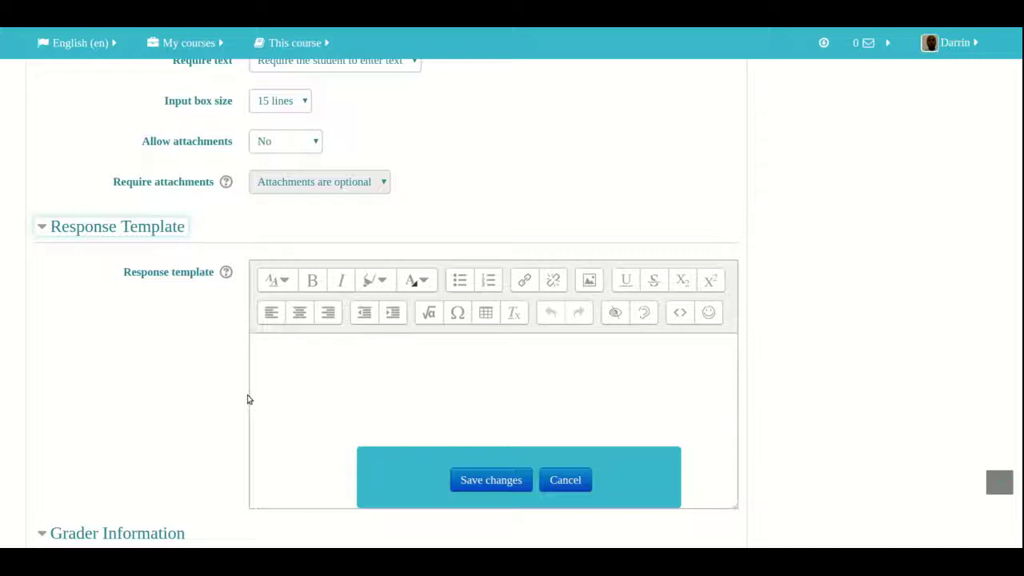
left_click(349, 383)
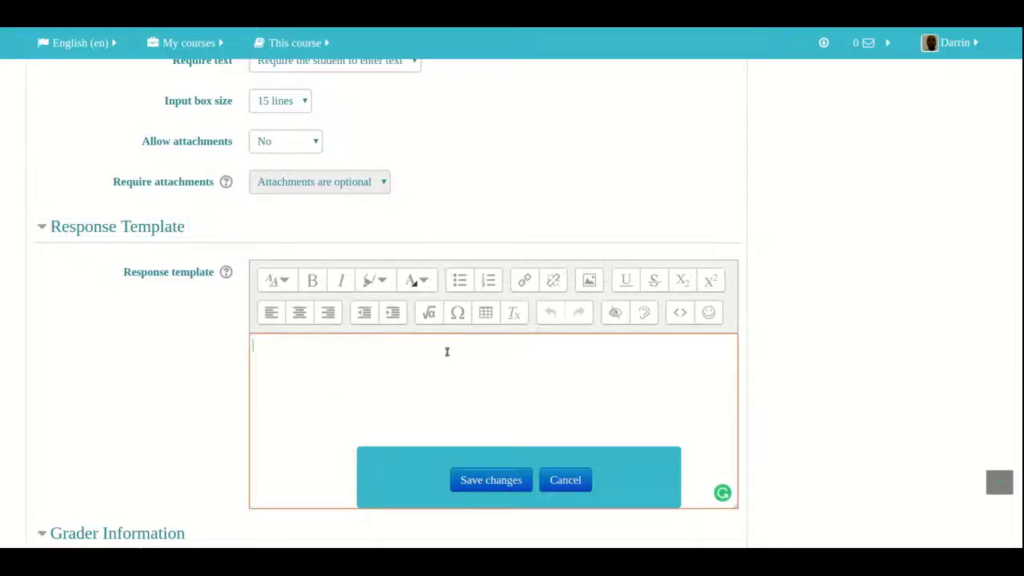
type("event 21")
key("BackSpace")
key("BackSpace")
key("BackSpace")
key("BackSpace")
key("BackSpace")
key("BackSpace")
key("BackSpace")
key("BackSpace")
- Fill the response template with "Event 1" and "Event 2", separated by a blank line
type("Event 1")
key("Return")
type("Event 2")
- Check the grader information and the rest of the completed form, and save the essay question to the question bank
scroll(400, 376, "down", 5)
scroll(401, 378, "down", 1)
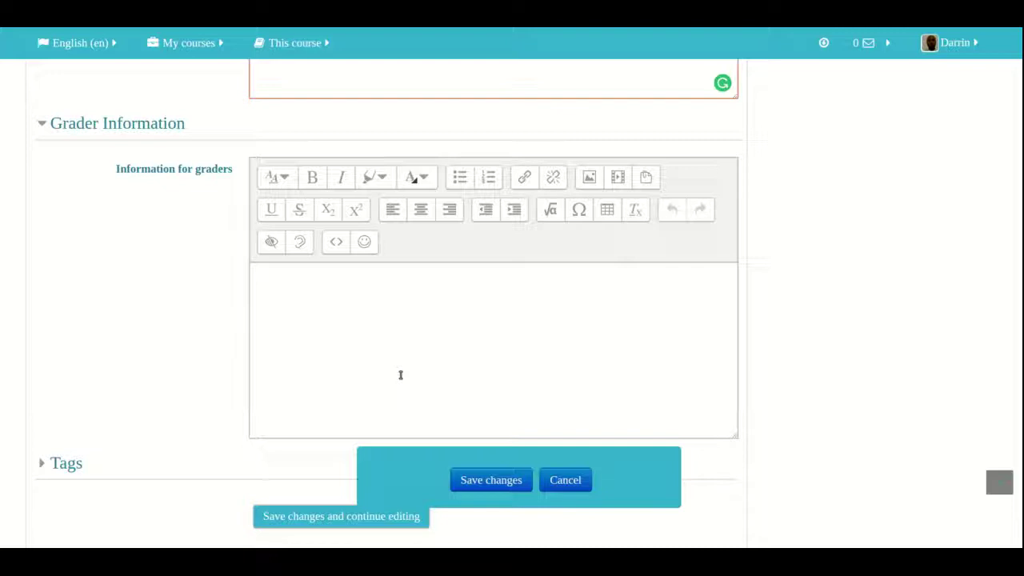
left_click(401, 374)
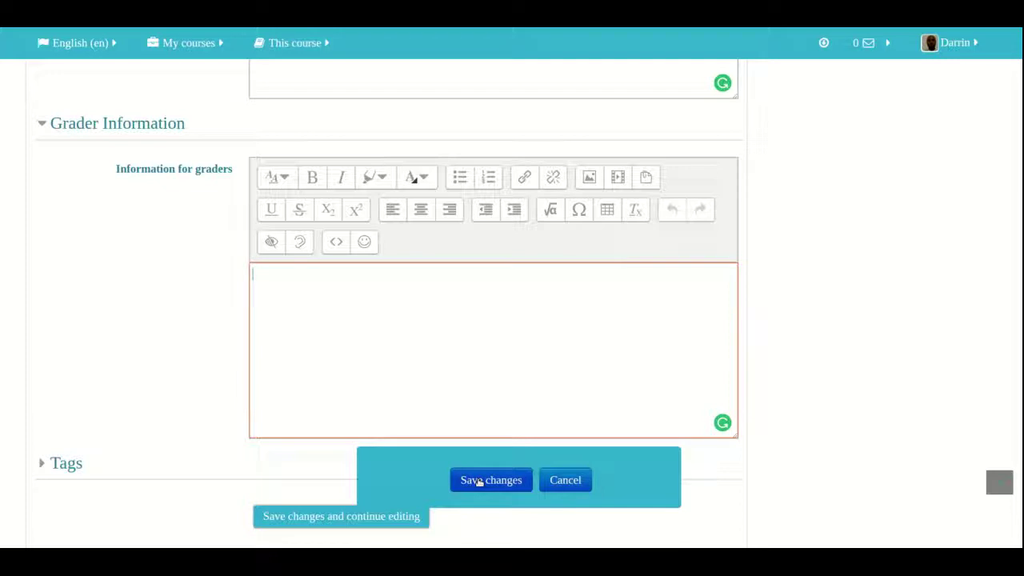
scroll(478, 482, "up", 8)
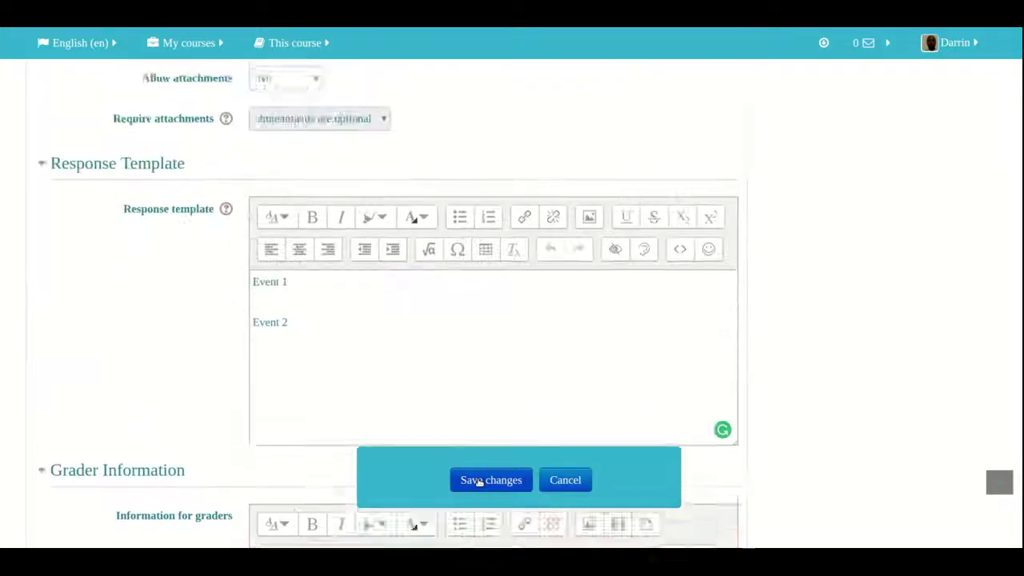
scroll(479, 481, "up", 10)
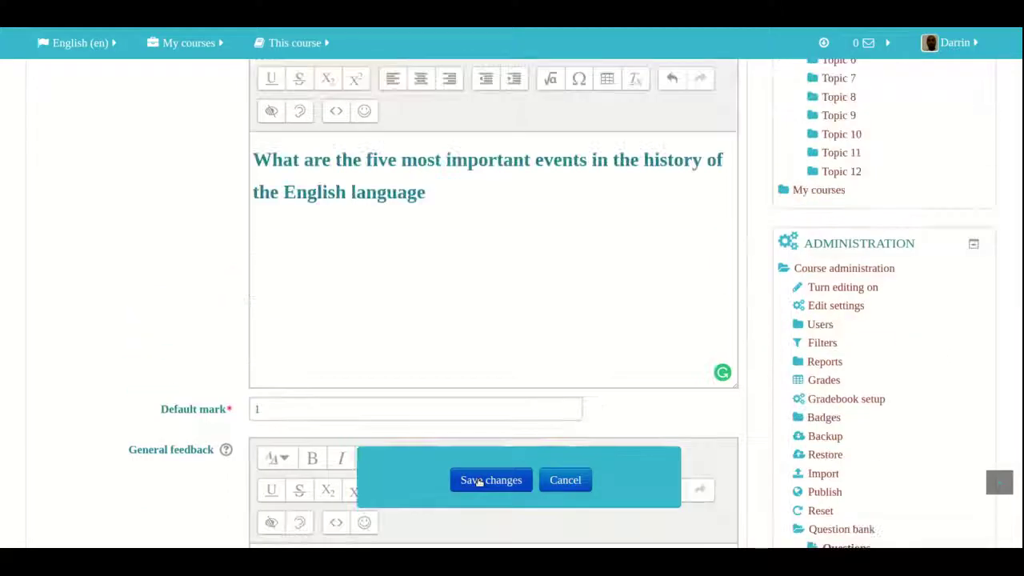
scroll(478, 481, "down", 10)
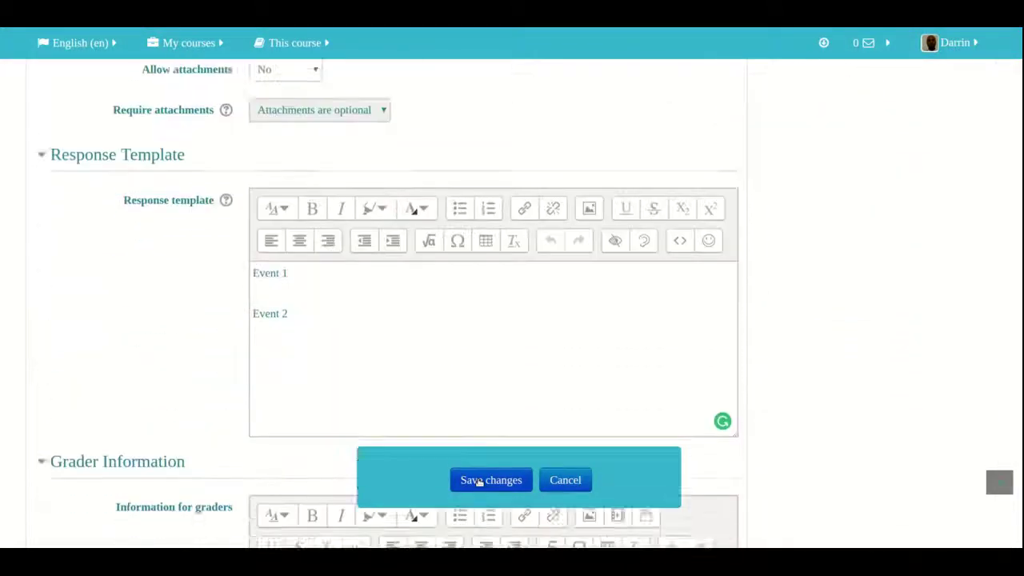
scroll(478, 482, "down", 4)
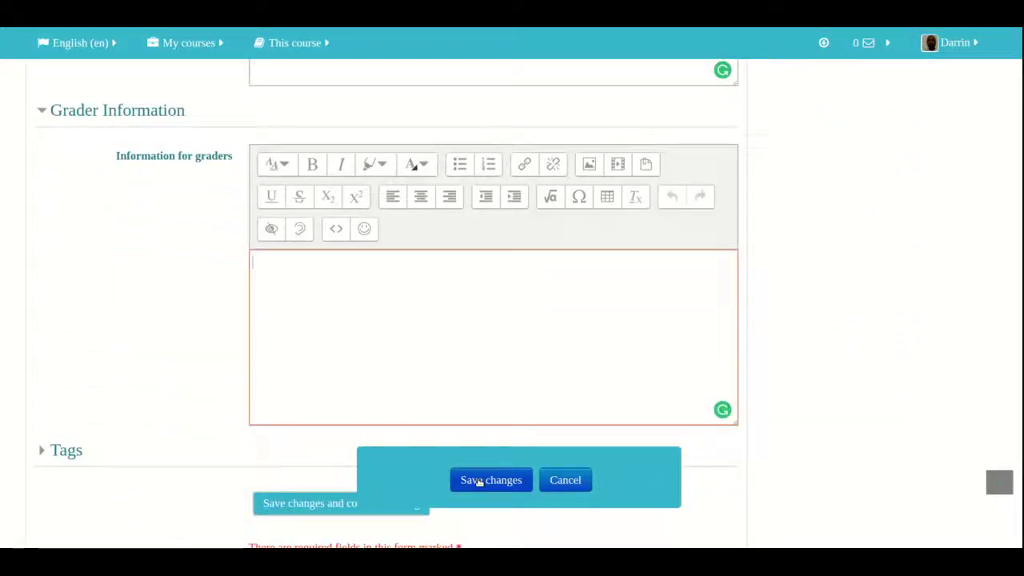
left_click(478, 481)
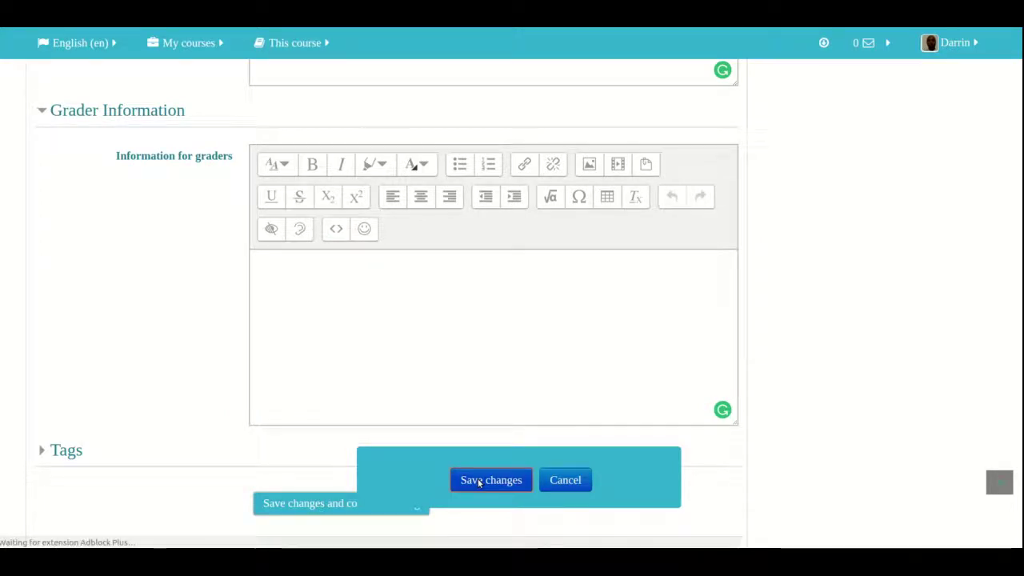
- Preview the saved essay question from the question bank and inspect the response template in its answer box
scroll(478, 483, "down", 4)
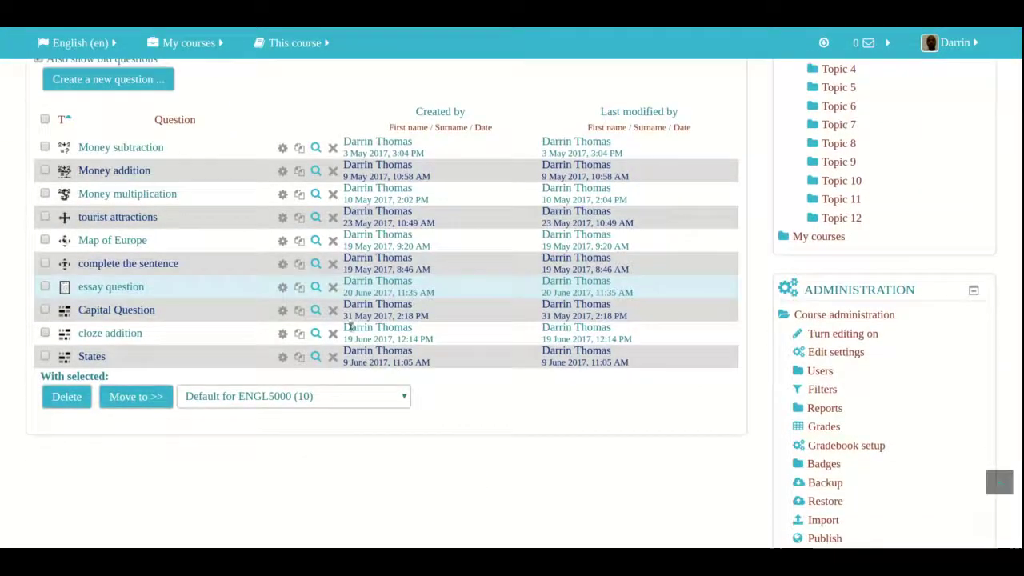
left_click(315, 287)
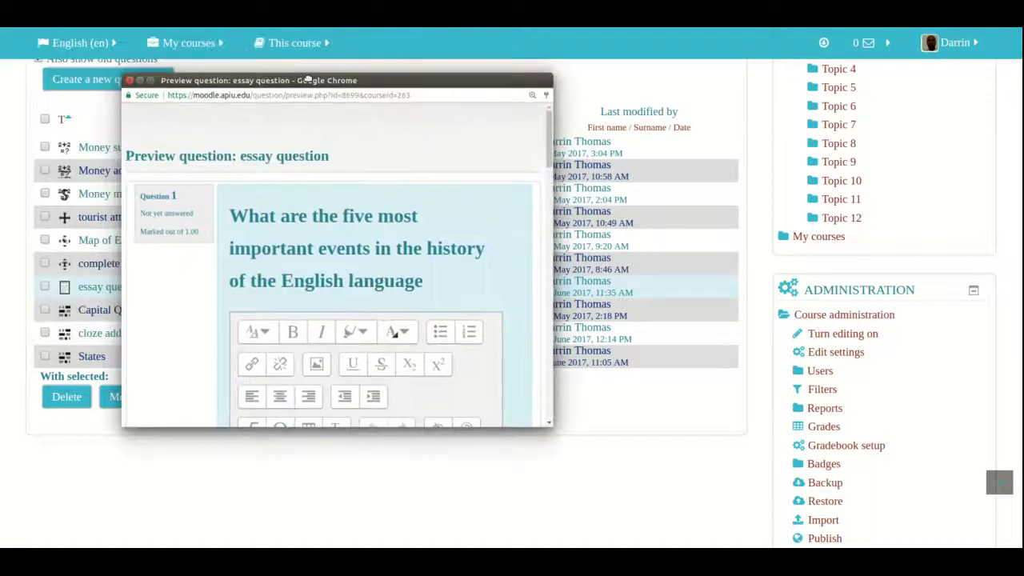
scroll(473, 311, "down", 4)
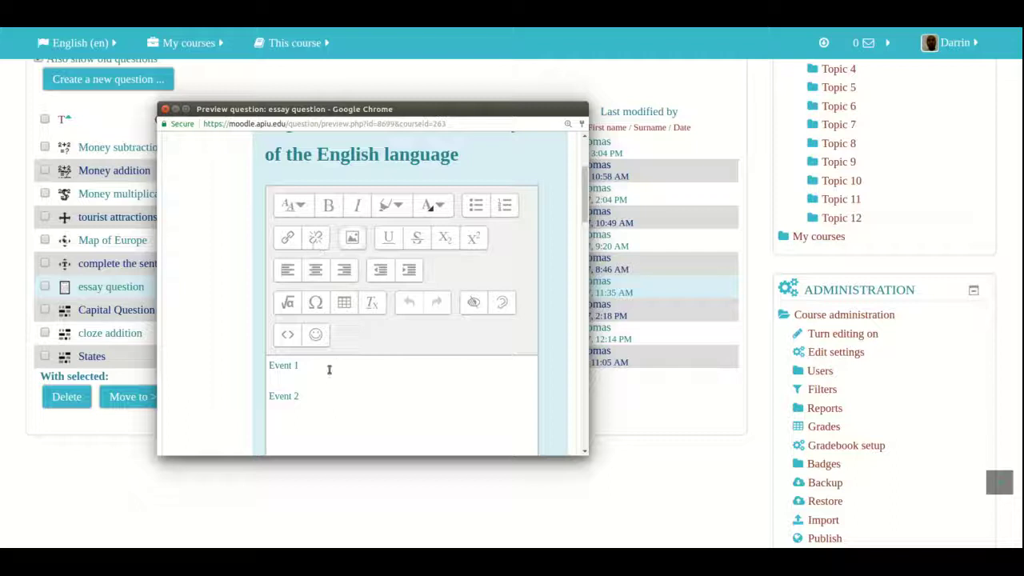
left_click(299, 370)
scroll(323, 387, "down", 3)
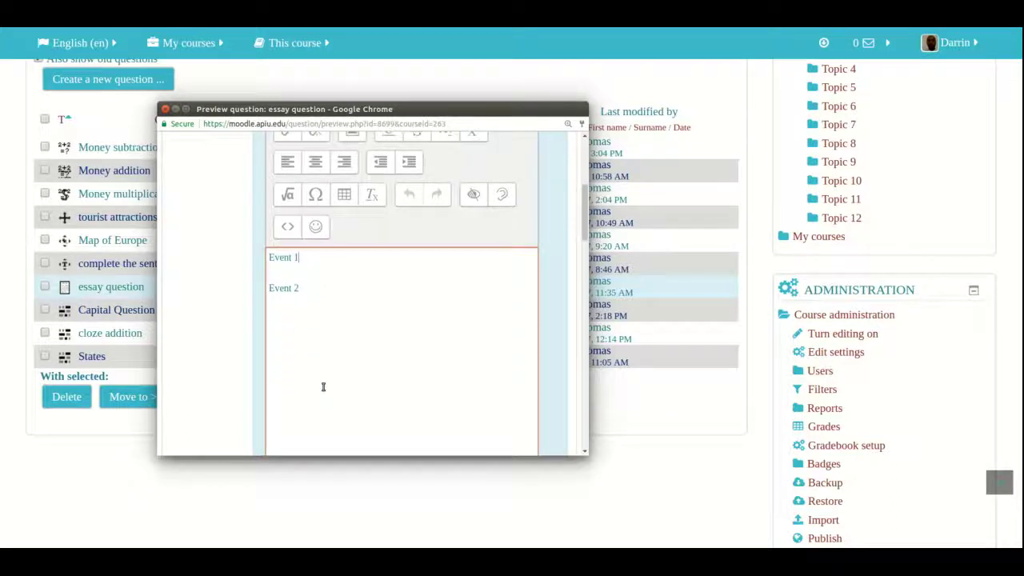
left_click(278, 281)
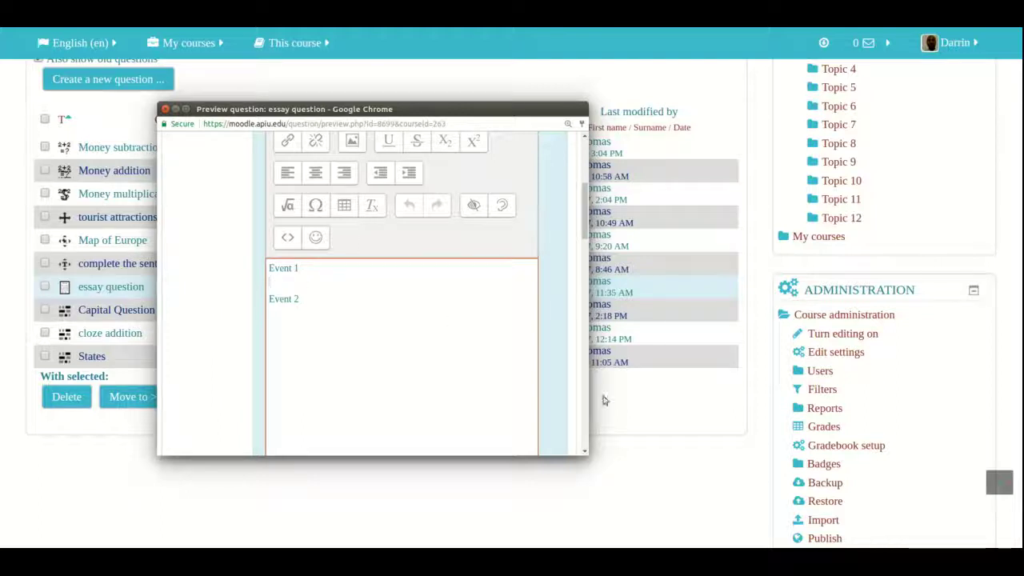
- Widen the question preview window and examine the answer editor with the space between Event 1 and Event 2
left_click_drag(585, 458, 766, 530)
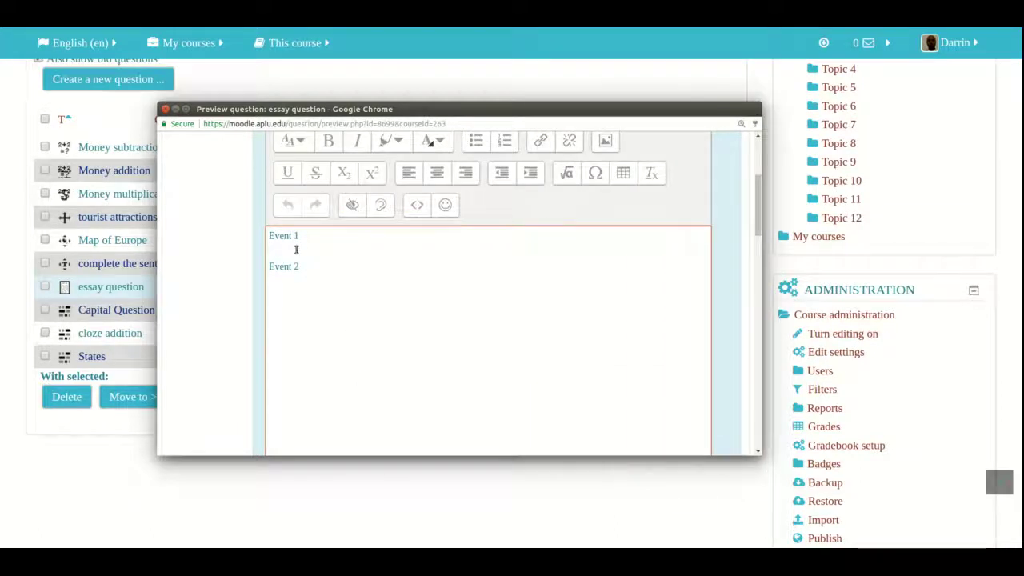
scroll(296, 250, "up", 2)
scroll(296, 253, "down", 2)
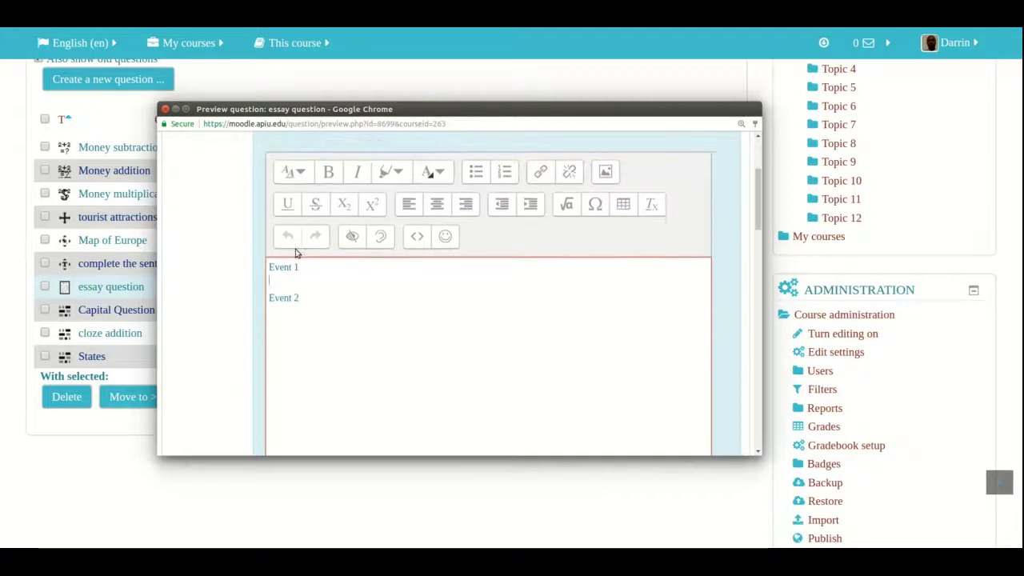